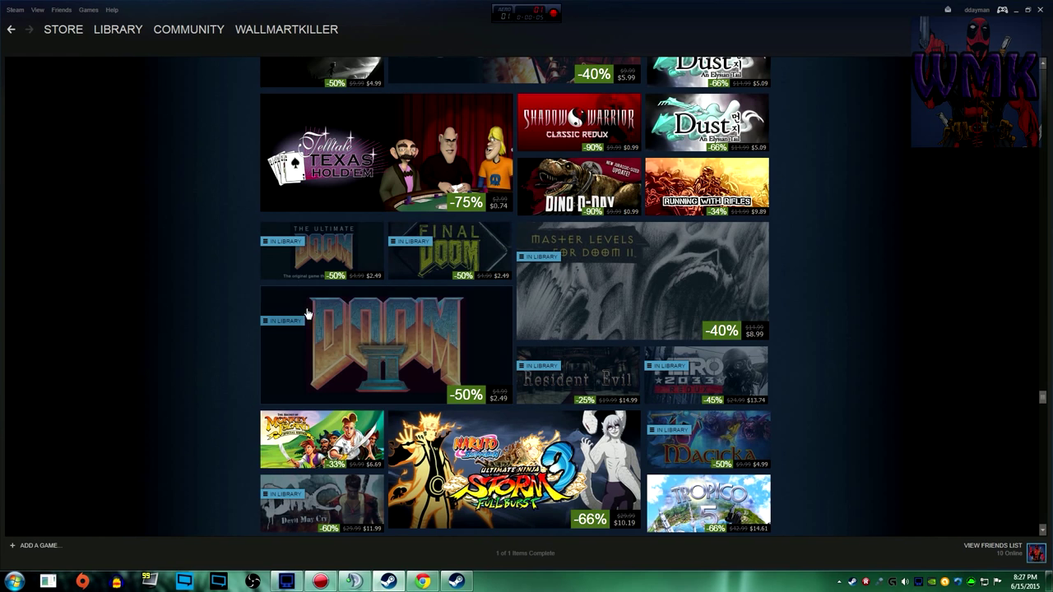
Step: Open the DOOM II store page ($2.49, -50%) from the Steam sale grid and scroll to Play Now
mouse_move(377, 333)
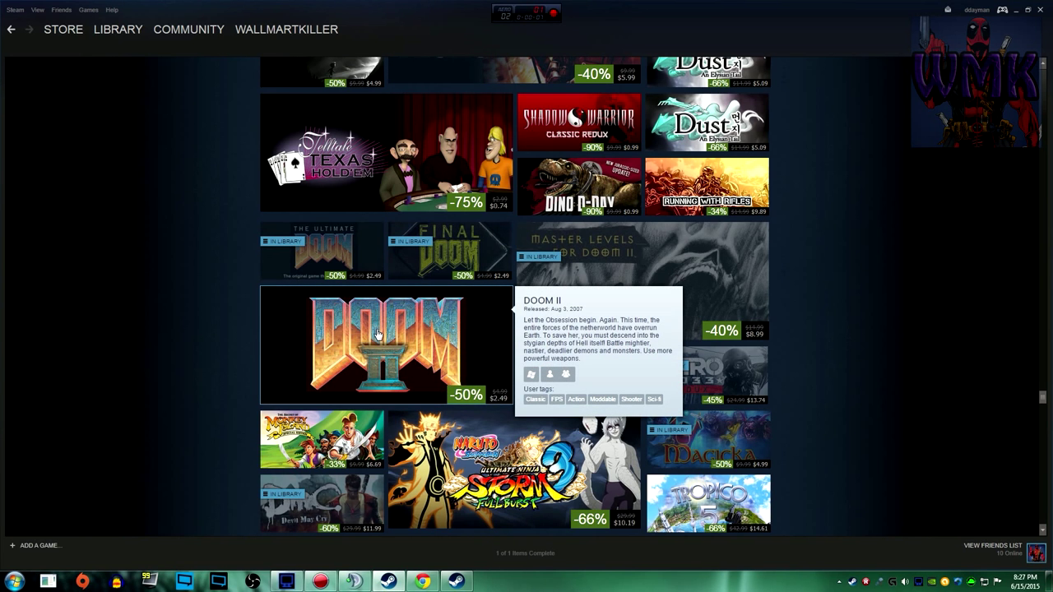
scroll(376, 333, "down", 1)
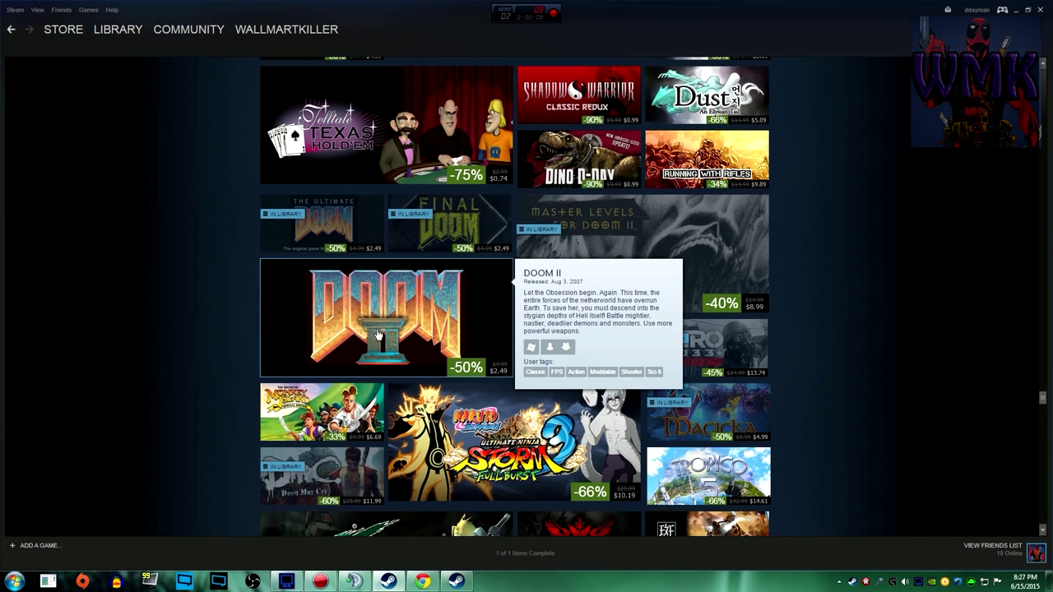
left_click(398, 306)
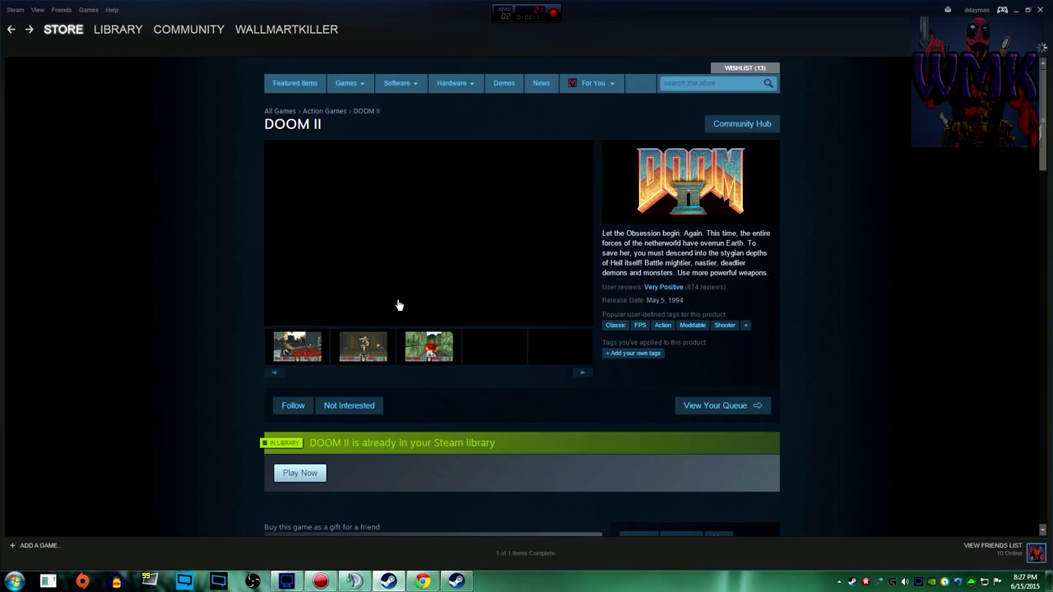
scroll(351, 371, "down", 3)
scroll(351, 371, "down", 2)
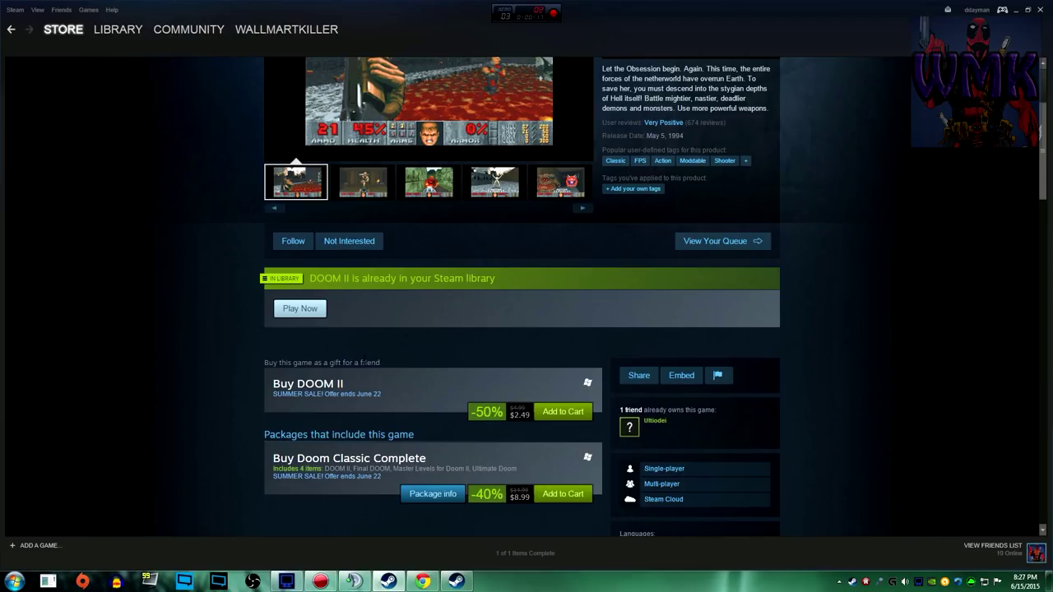
Step: Install the 36 MB DOOM II: Hell on Earth through Steam's install dialog
left_click(308, 319)
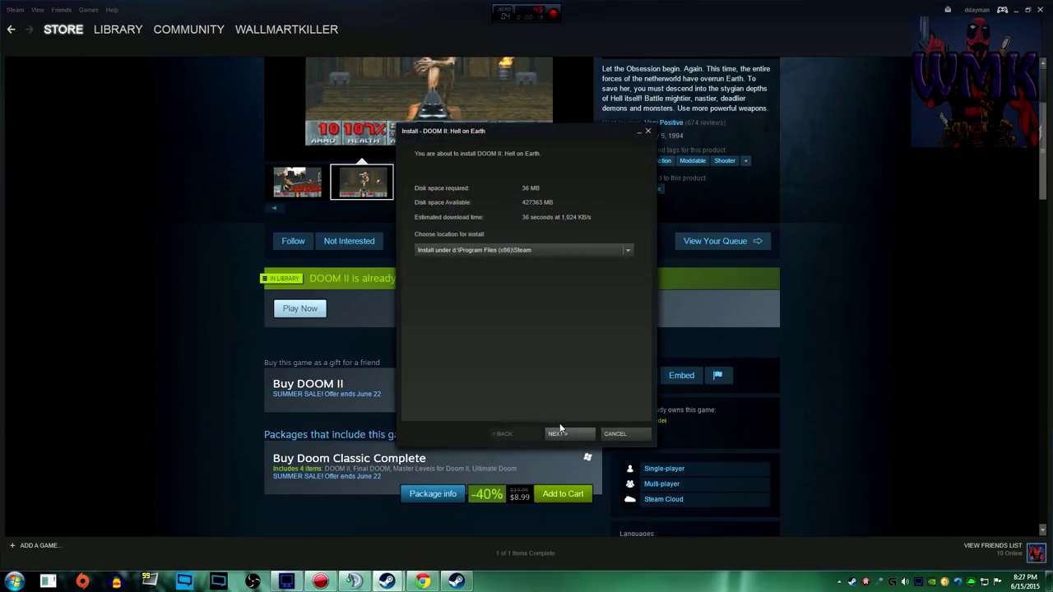
left_click(572, 434)
left_click(572, 434)
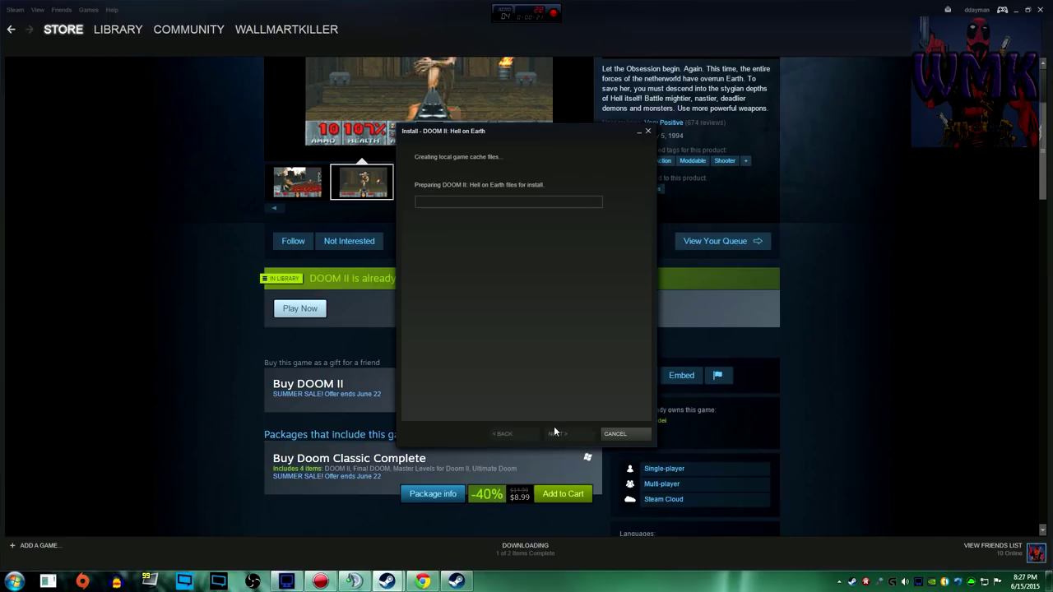
left_click(616, 433)
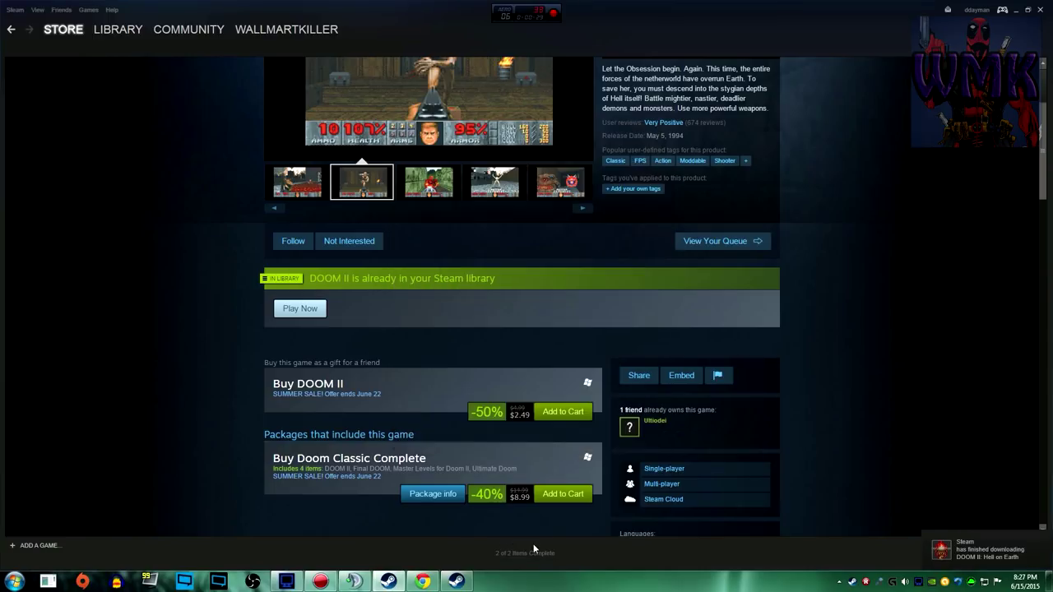
left_click(17, 582)
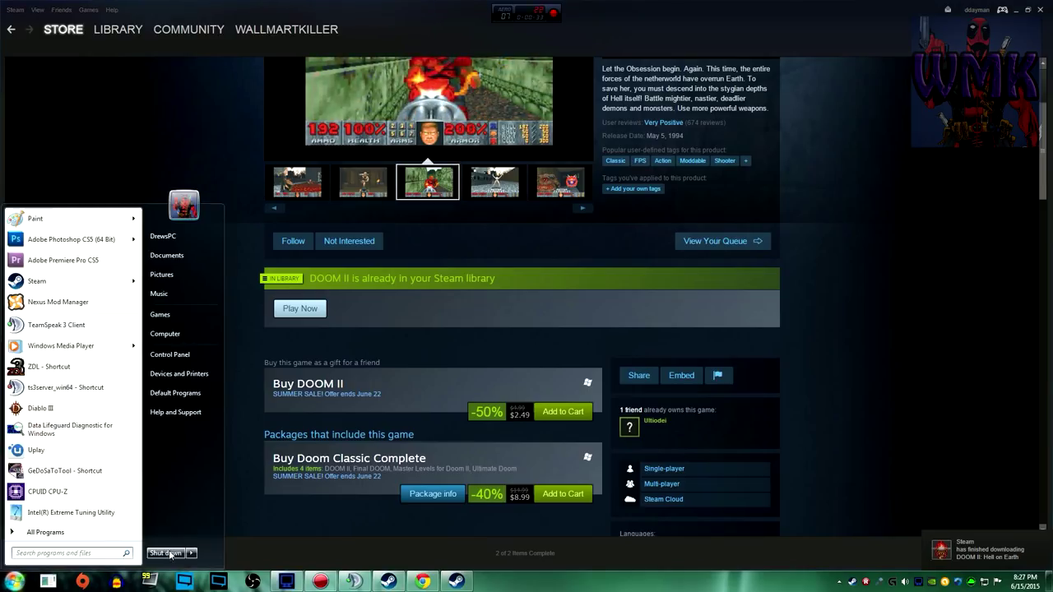
Step: In a maximized Computer window, browse to D:\Program Files (x86)\Steam\steamapps\common
left_click(176, 333)
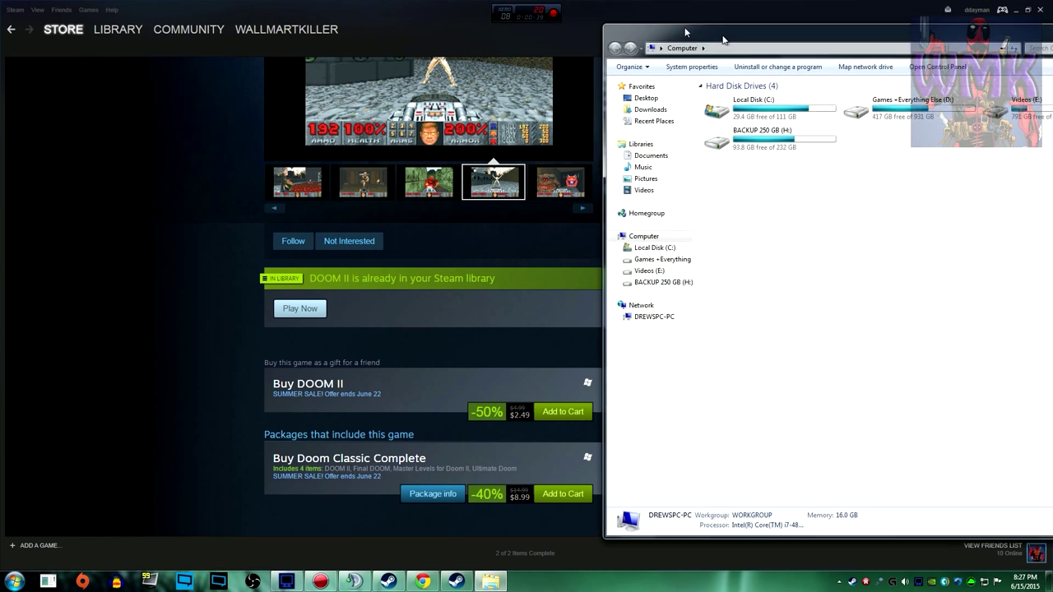
left_click_drag(724, 26, 217, 2)
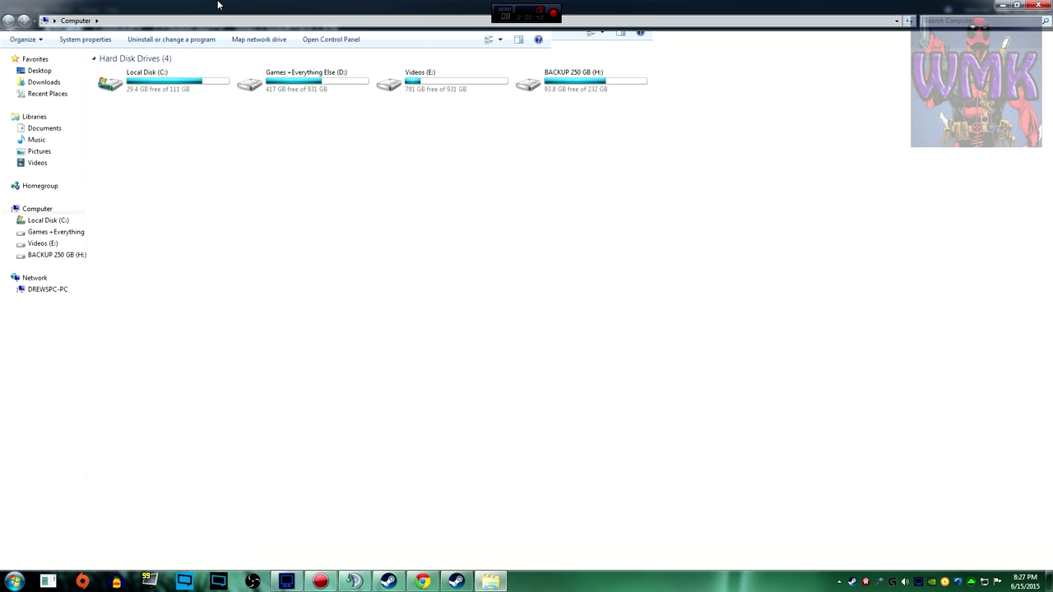
double_click(274, 92)
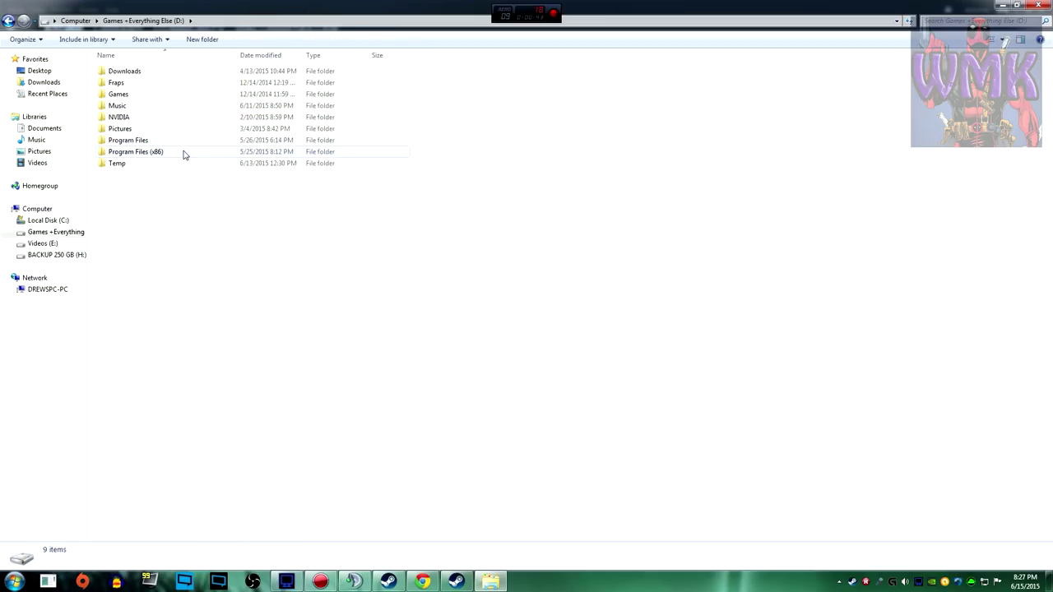
left_click(8, 21)
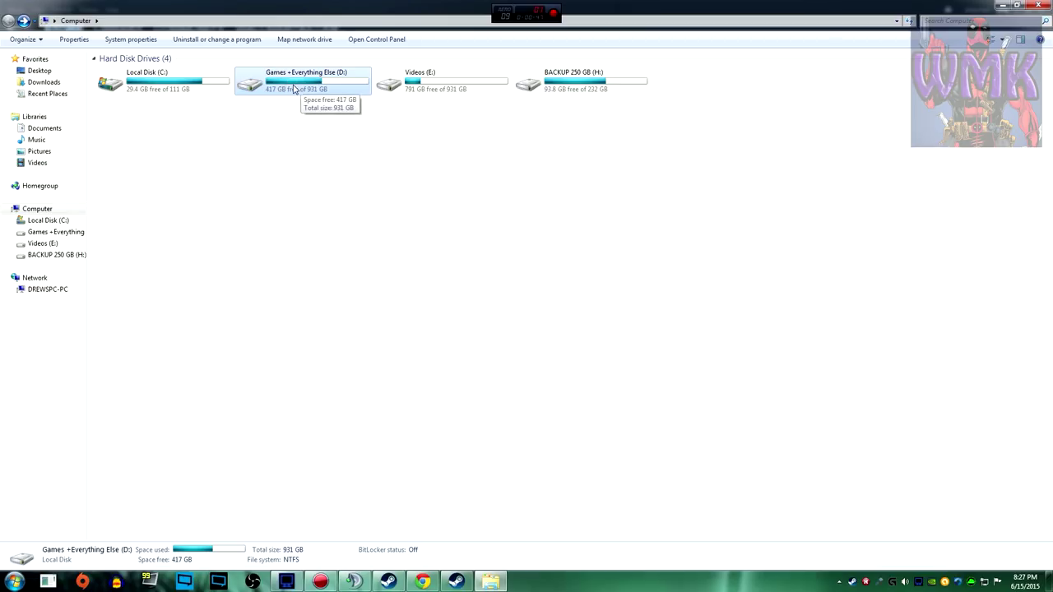
double_click(286, 84)
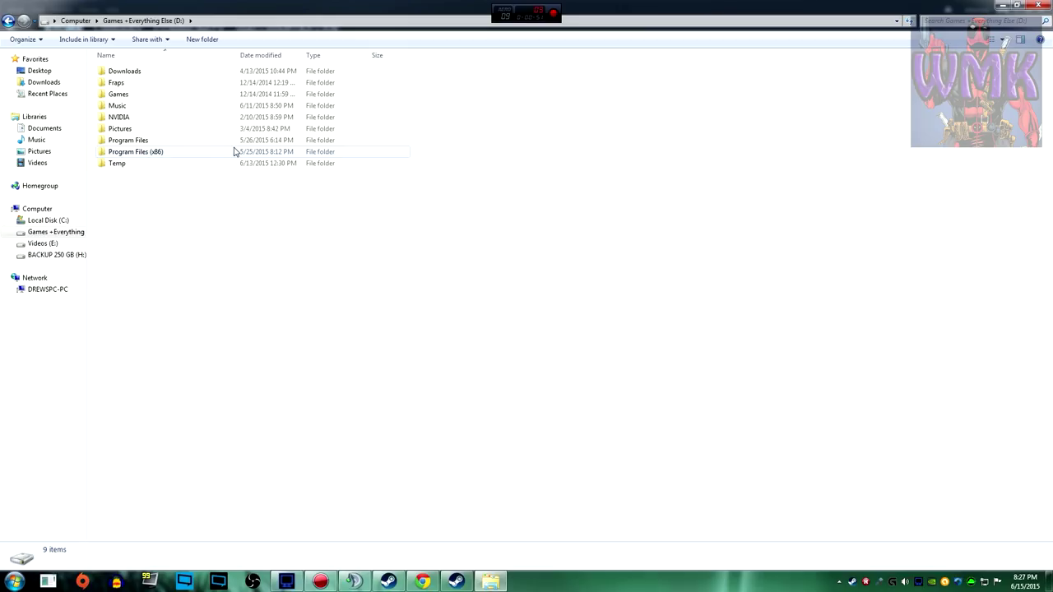
double_click(234, 151)
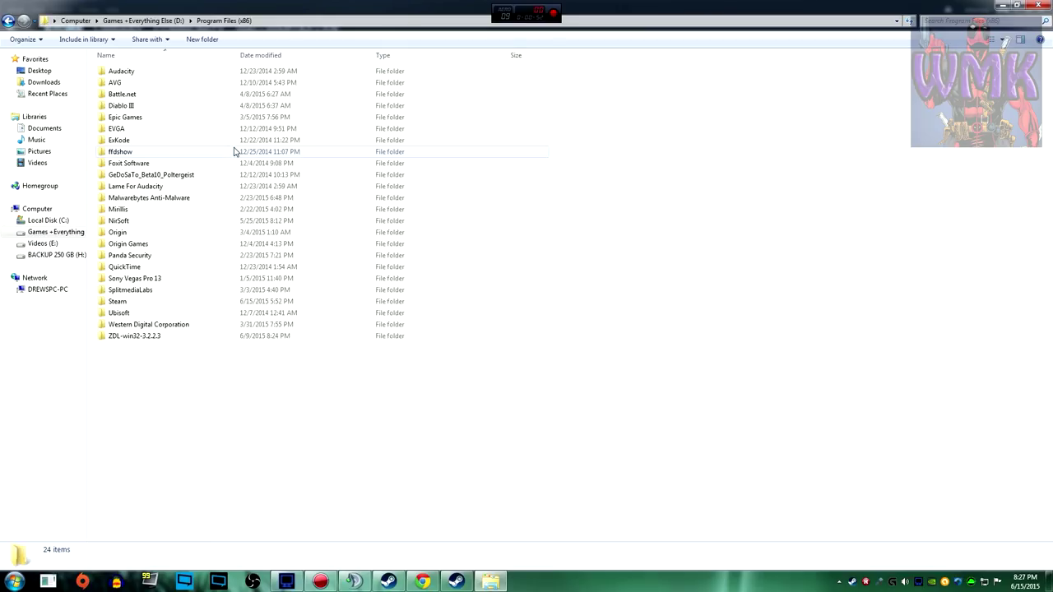
double_click(180, 305)
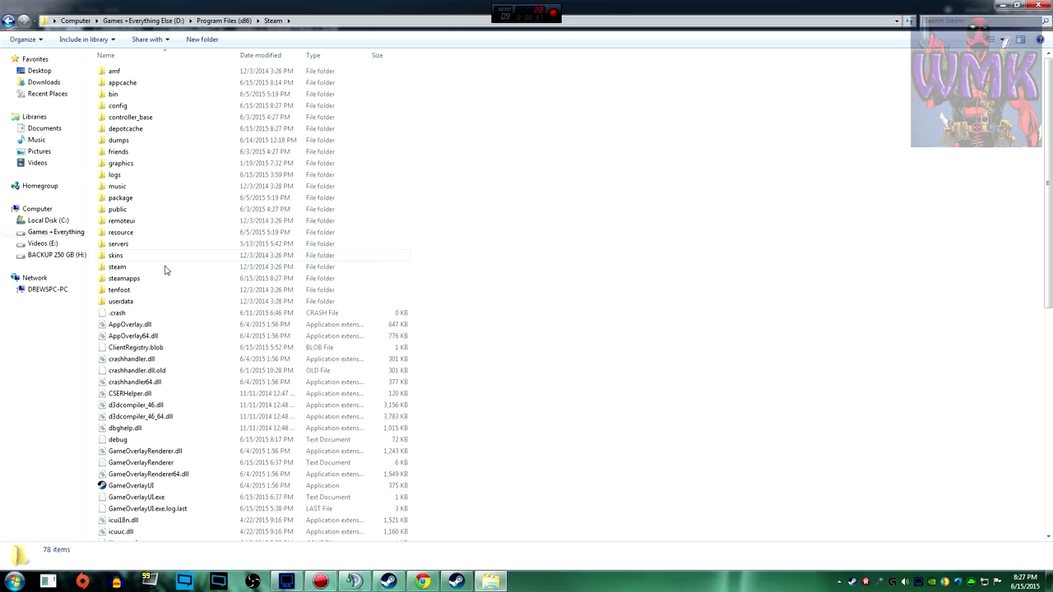
double_click(173, 279)
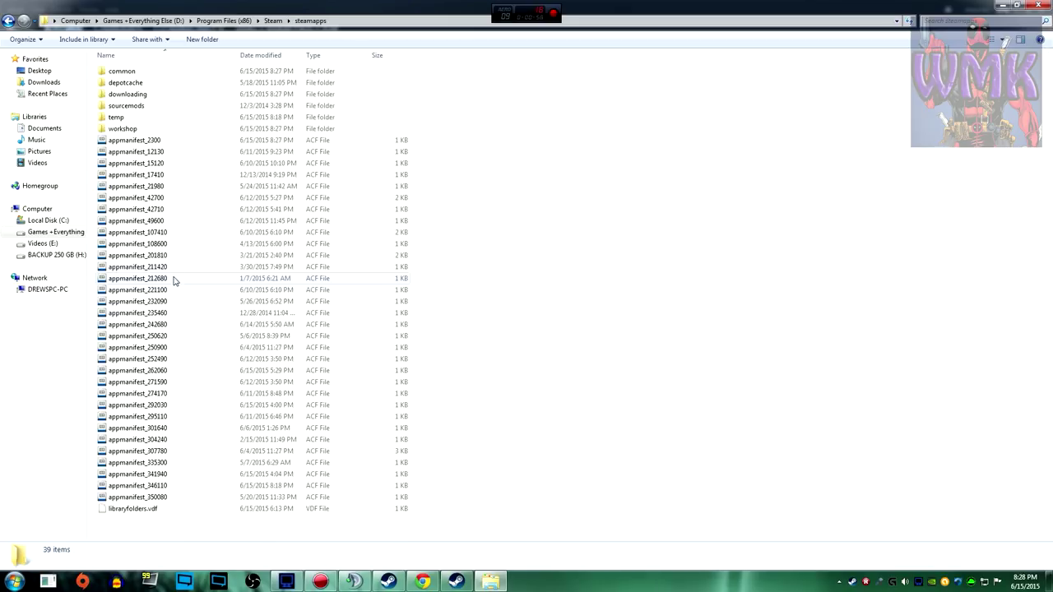
double_click(165, 72)
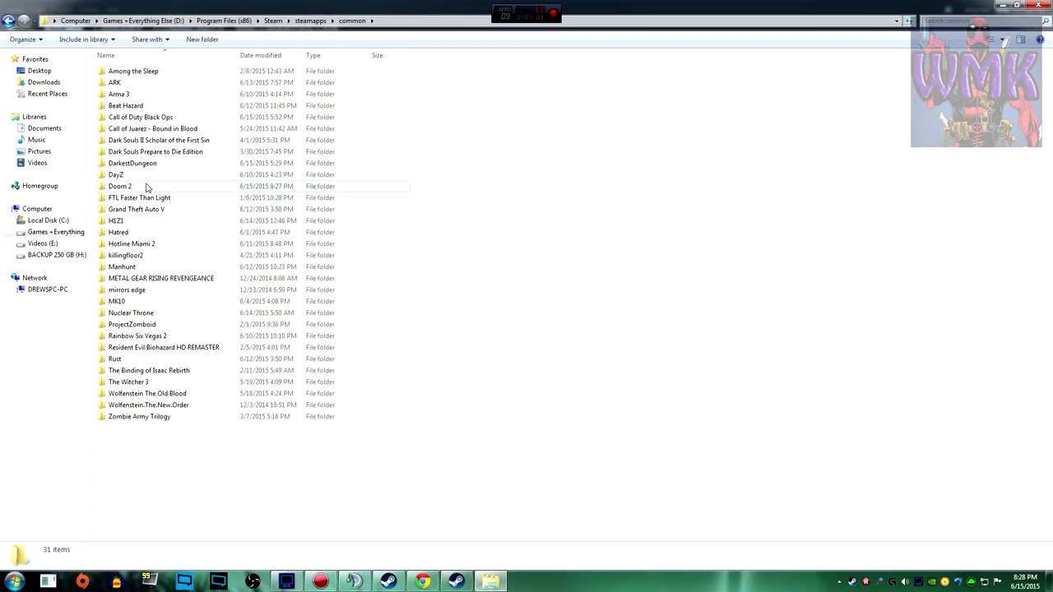
Step: Copy DOOM2.WAD (13.9 MB) from Doom 2\base, then return to the Computer drives list
double_click(145, 187)
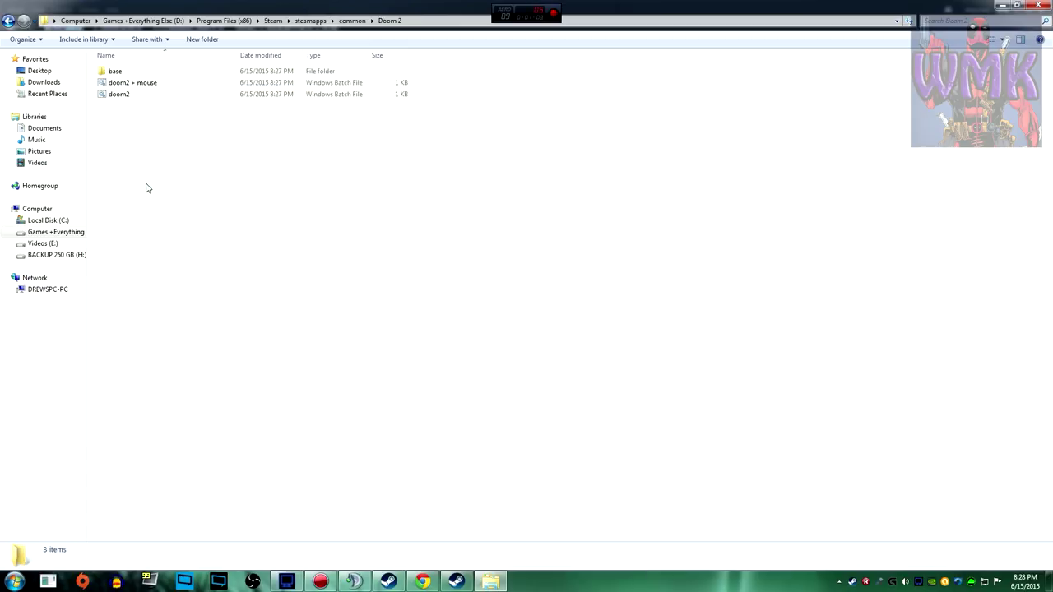
double_click(152, 72)
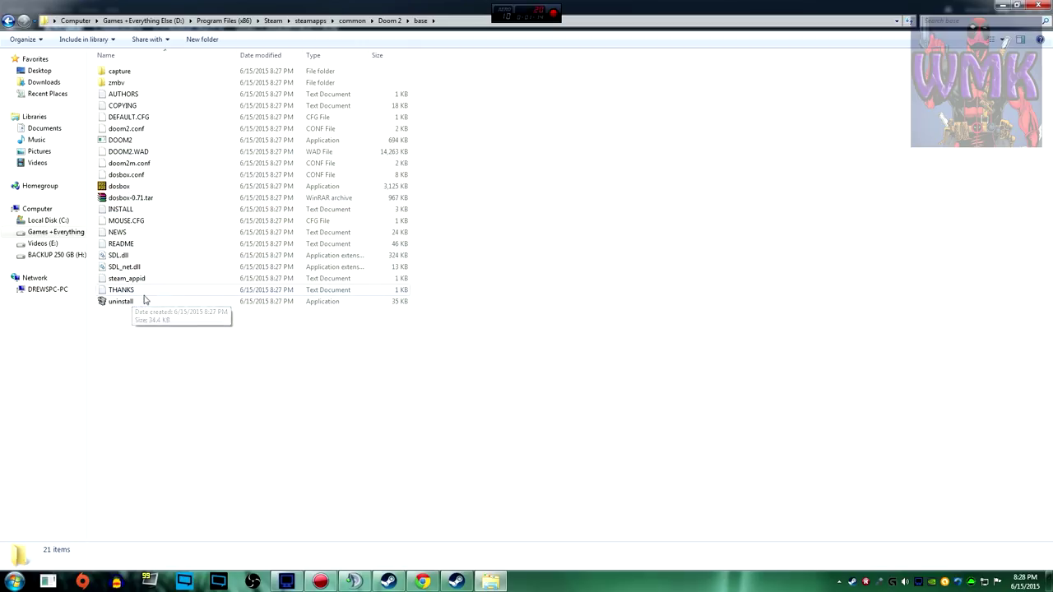
left_click(174, 154)
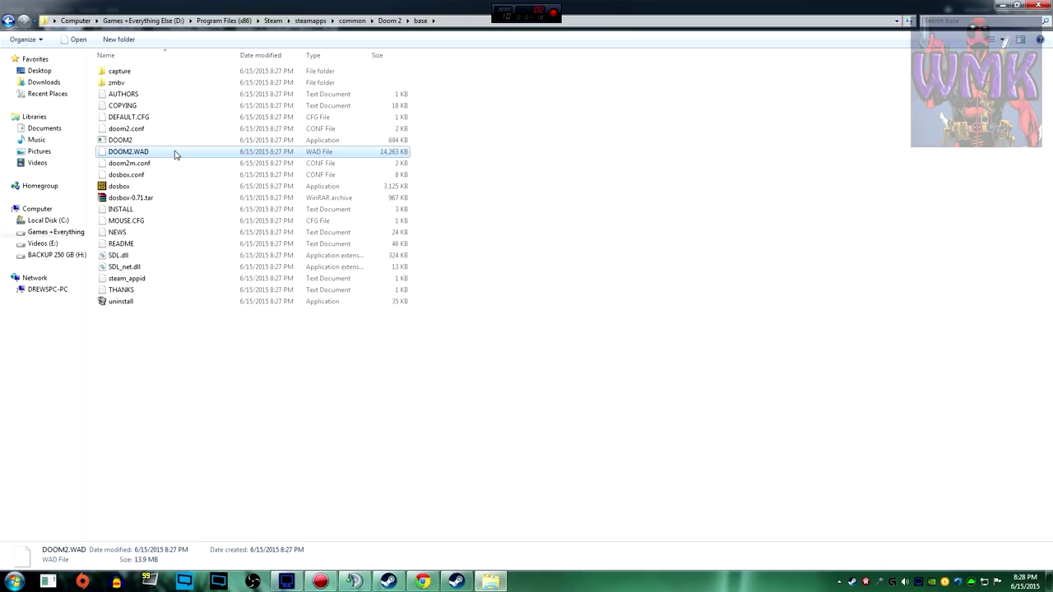
right_click(174, 154)
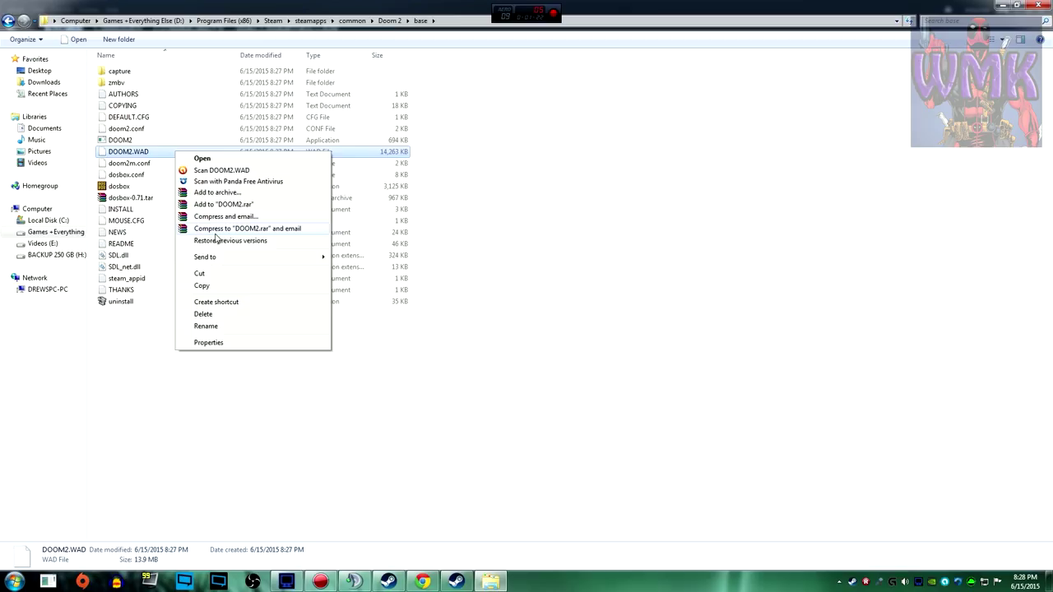
left_click(223, 287)
left_click(459, 584)
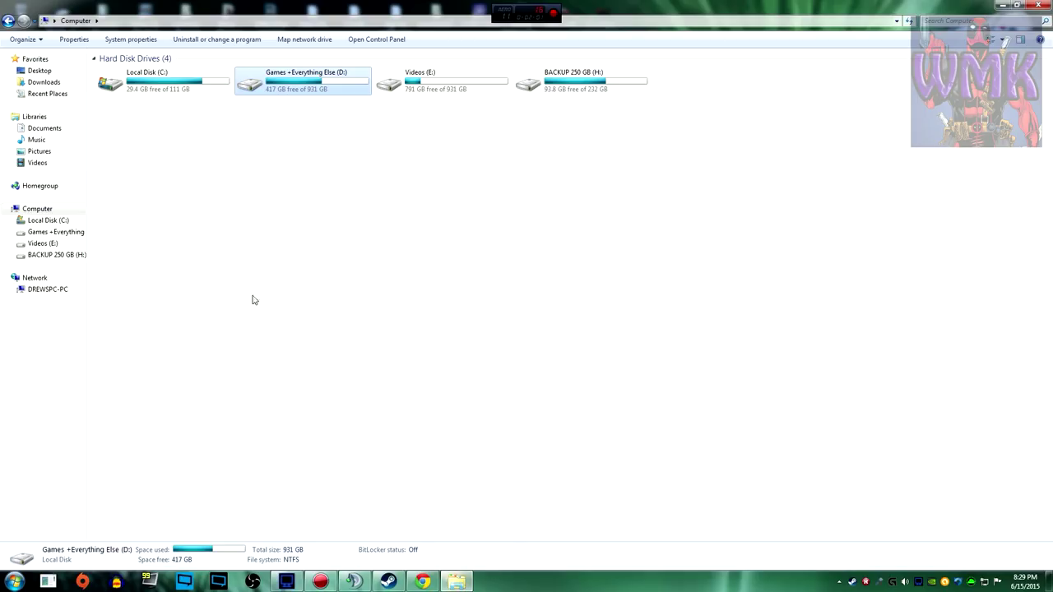
Step: Browse to the D:\Program Files (x86)\ZDL-win32-3.2.2.3 folder
double_click(256, 81)
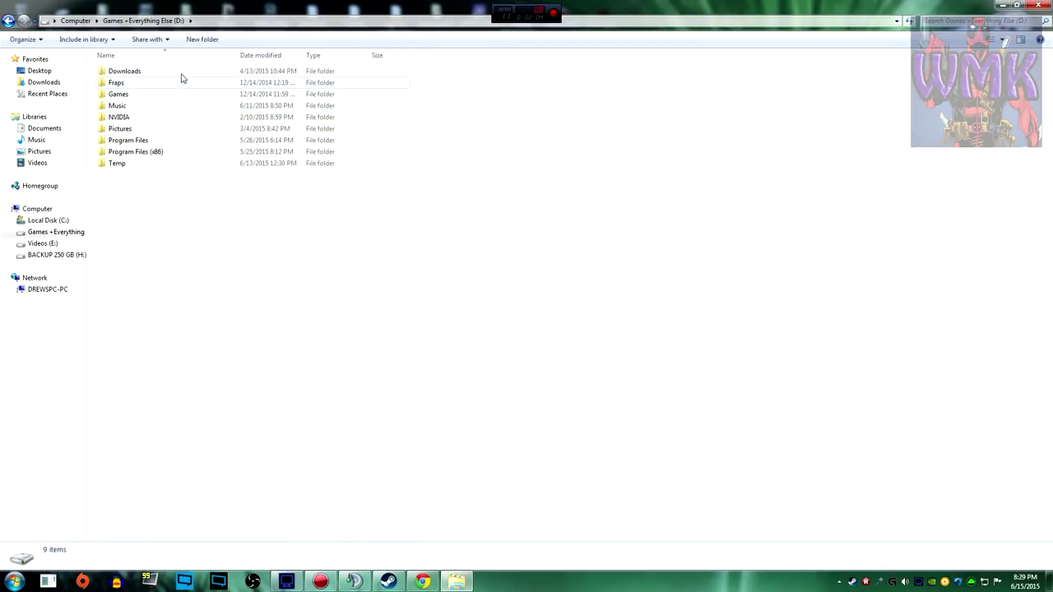
double_click(170, 143)
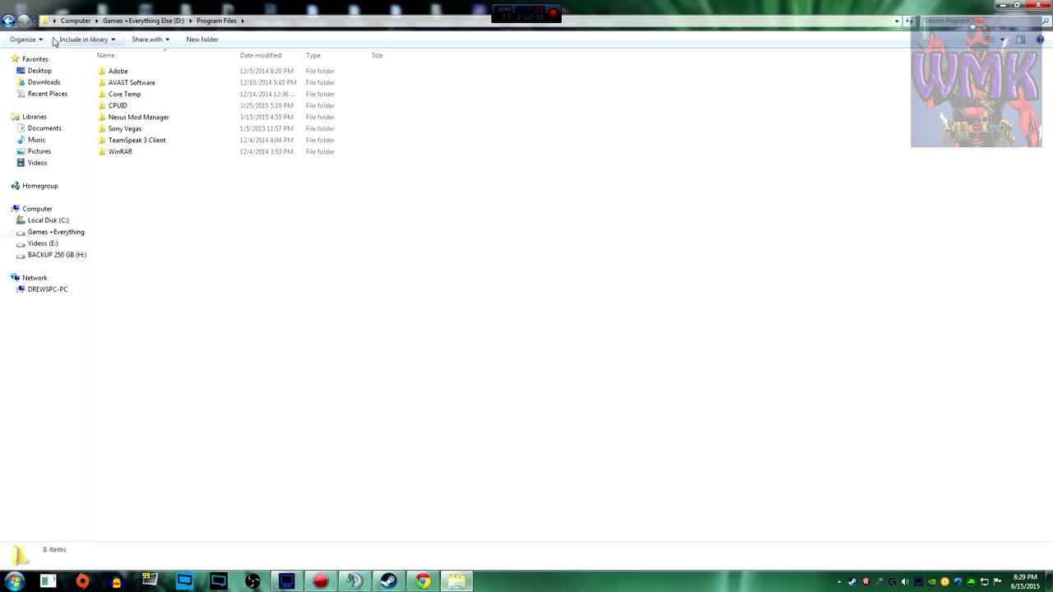
left_click(7, 22)
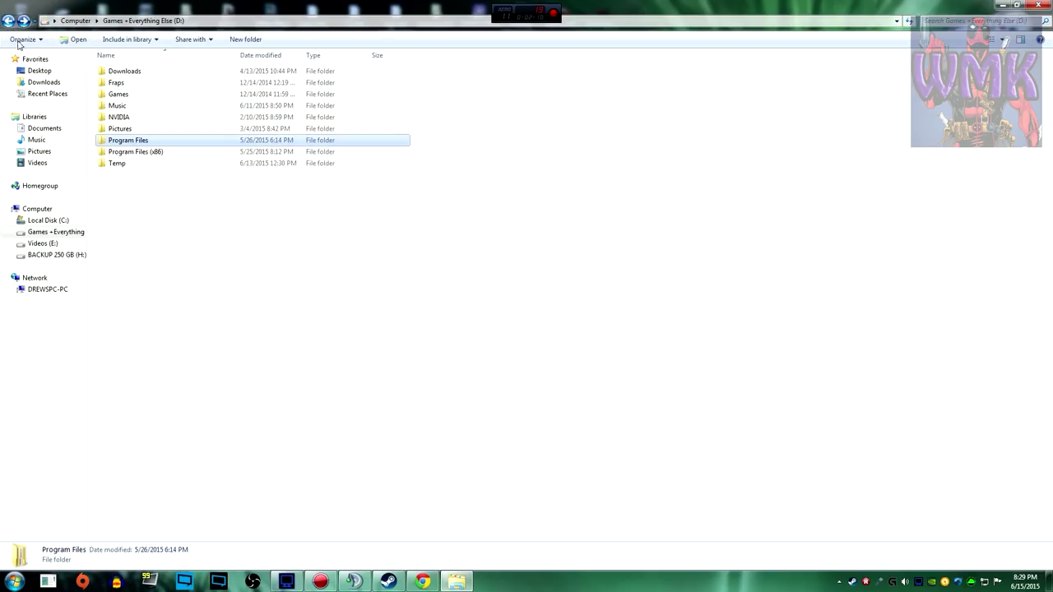
double_click(141, 150)
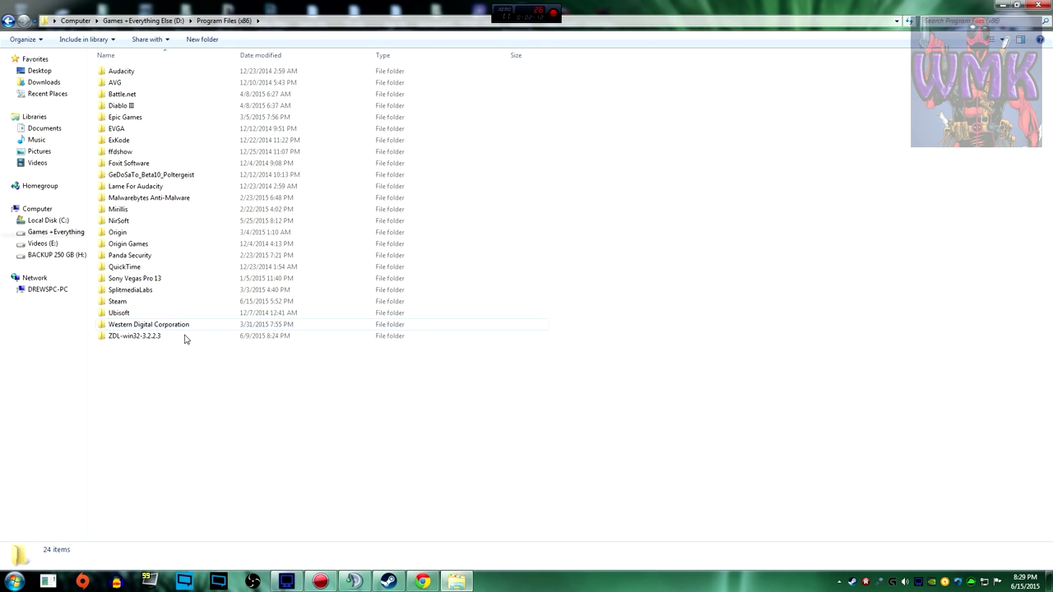
double_click(184, 338)
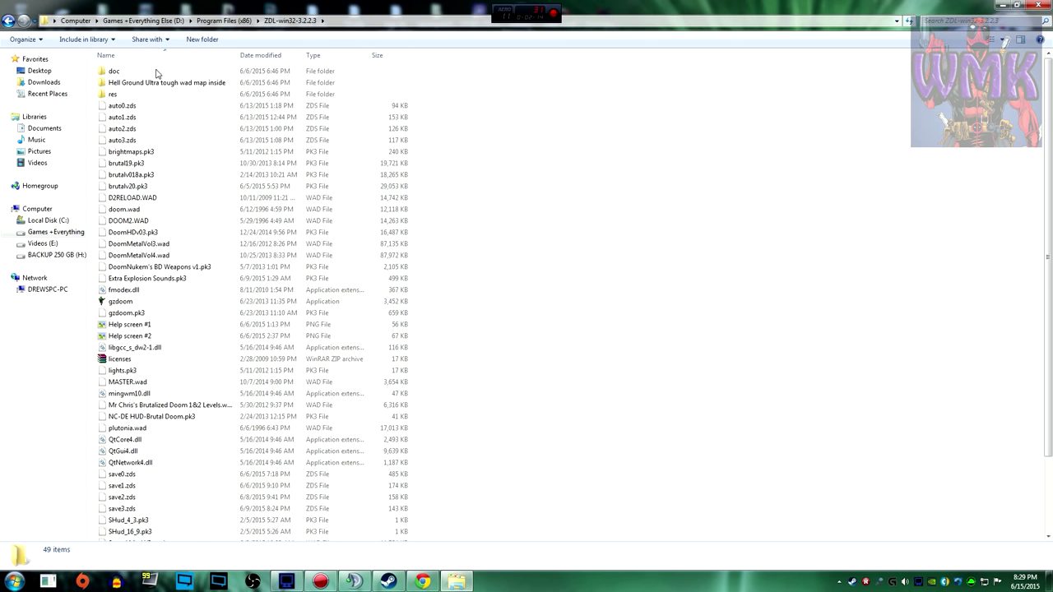
scroll(171, 451, "down", 3)
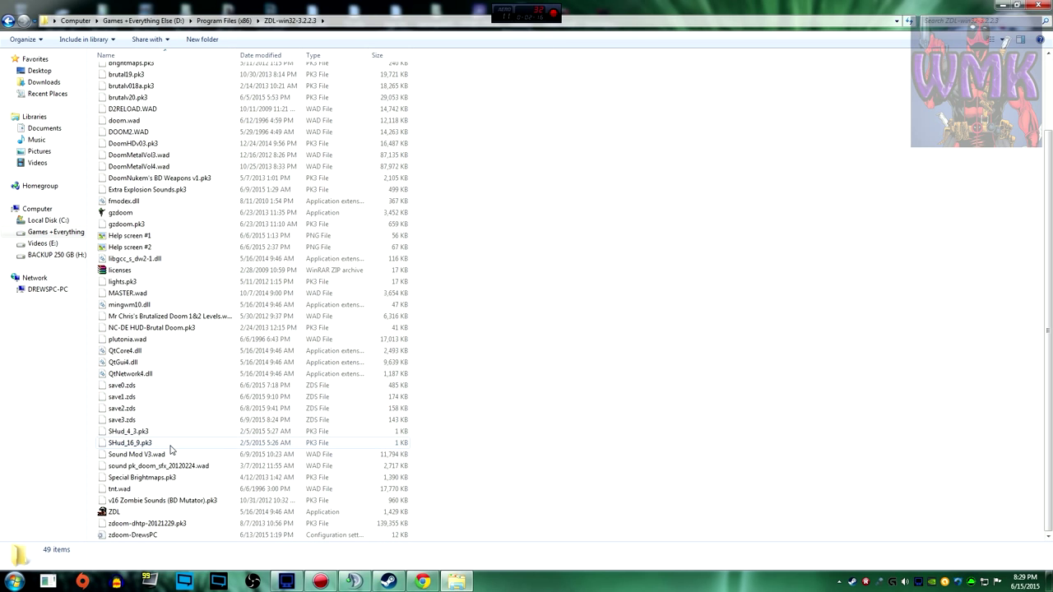
scroll(170, 451, "up", 3)
Step: Paste DOOM2.WAD into the ZDL folder, replacing the old copy, and minimize the window
right_click(491, 339)
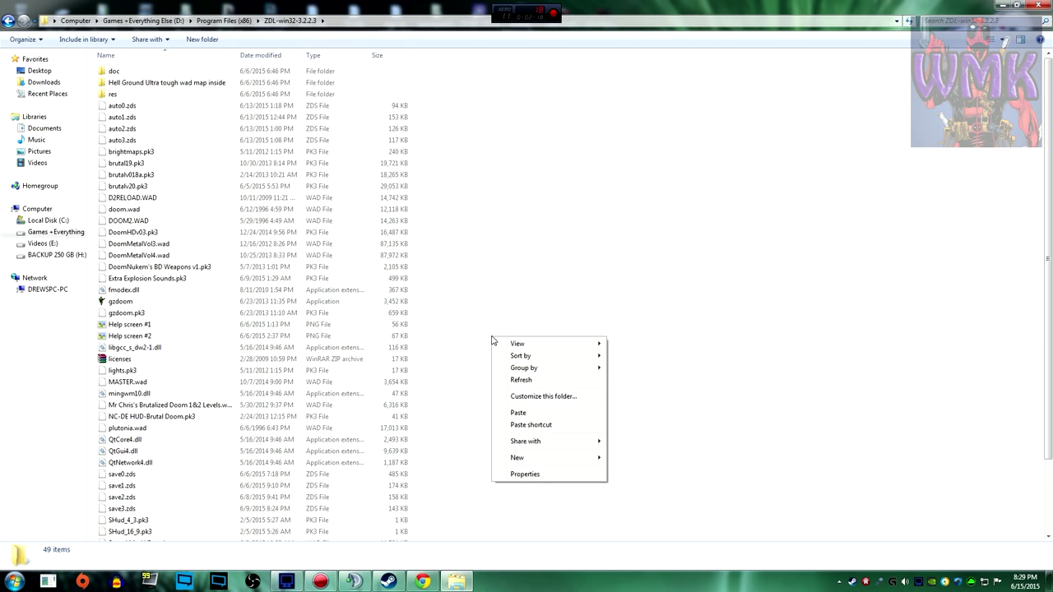
left_click(543, 413)
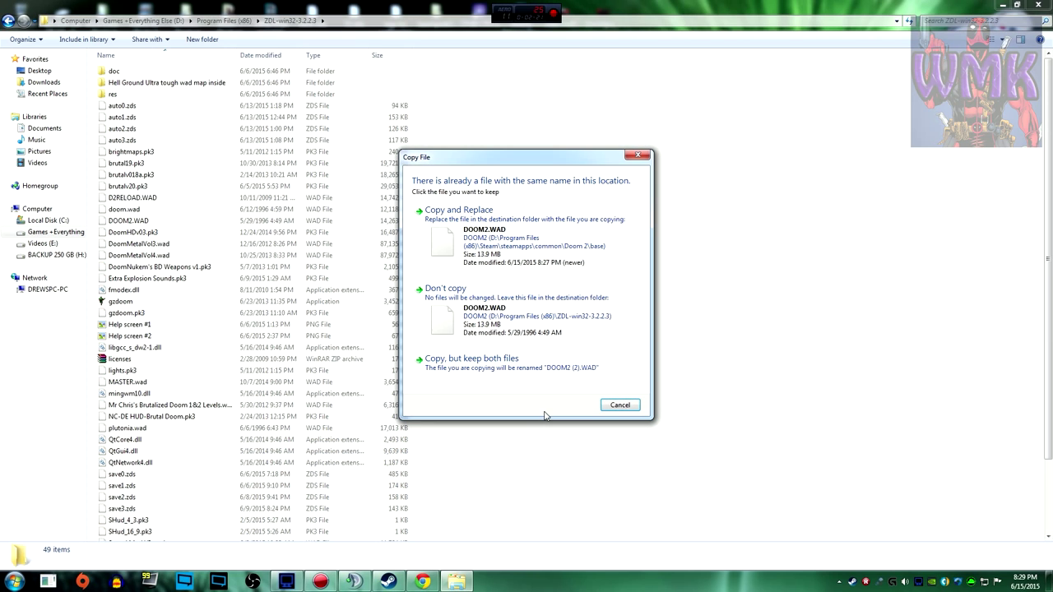
left_click(467, 245)
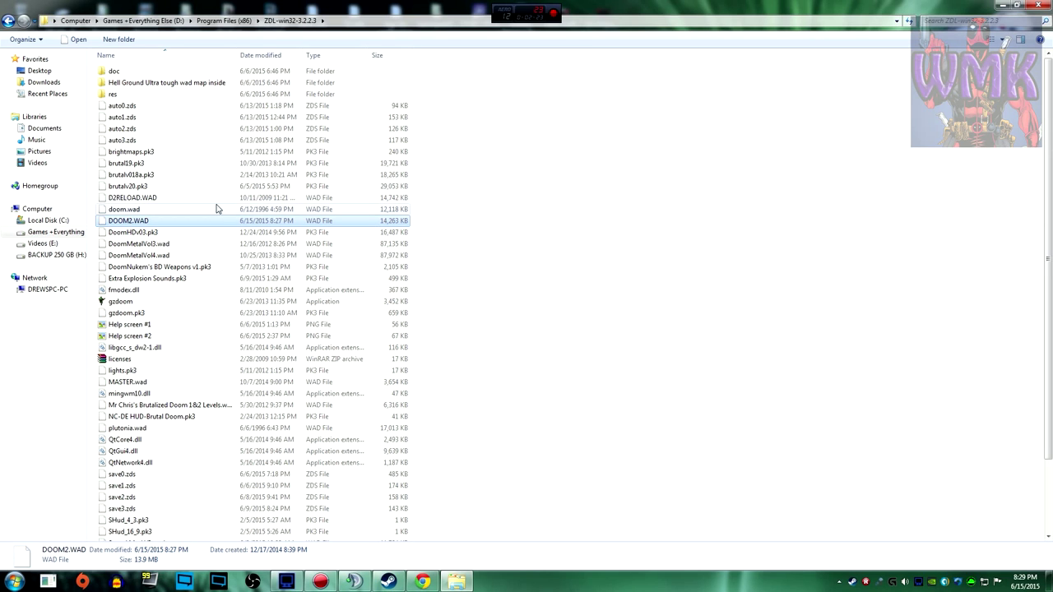
left_click(999, 5)
Step: Open ZDL, choose DOOM2.WAD as the IWAD, and launch GZDoom with Brutal Doom v20 loaded
double_click(105, 544)
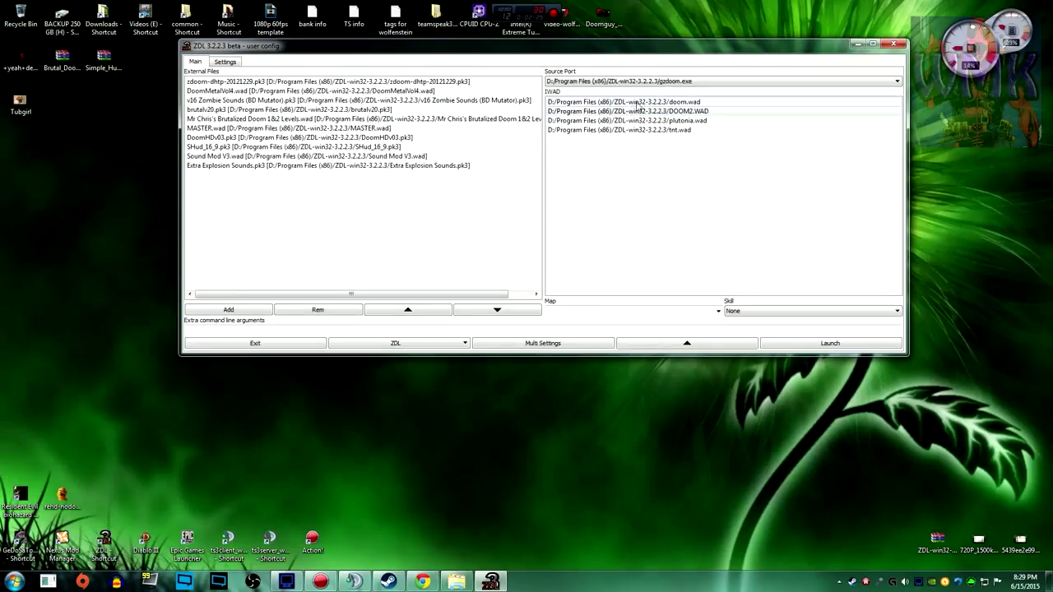
left_click(663, 103)
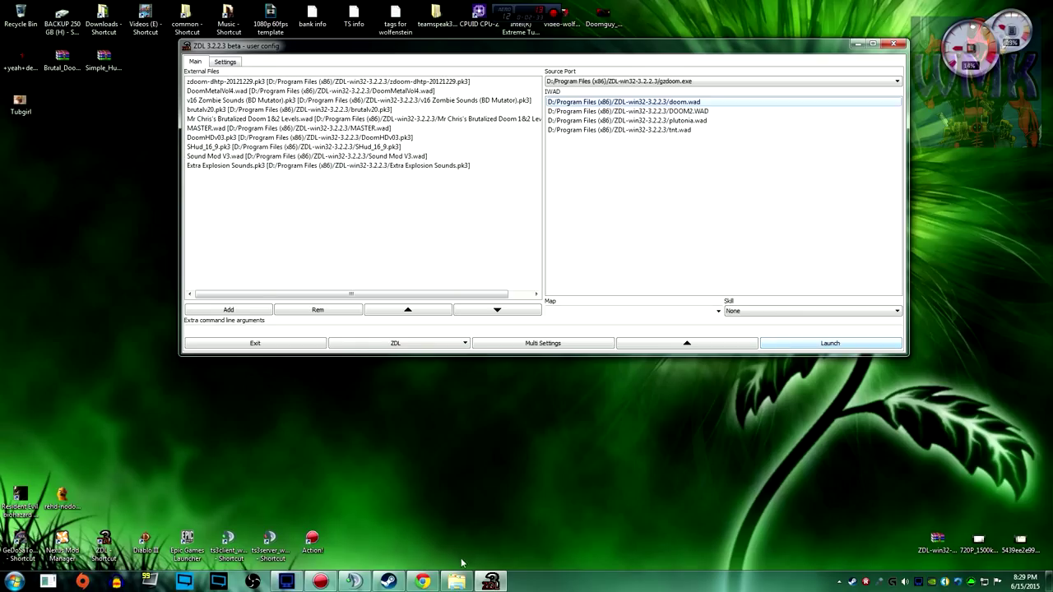
left_click(388, 581)
left_click(517, 557)
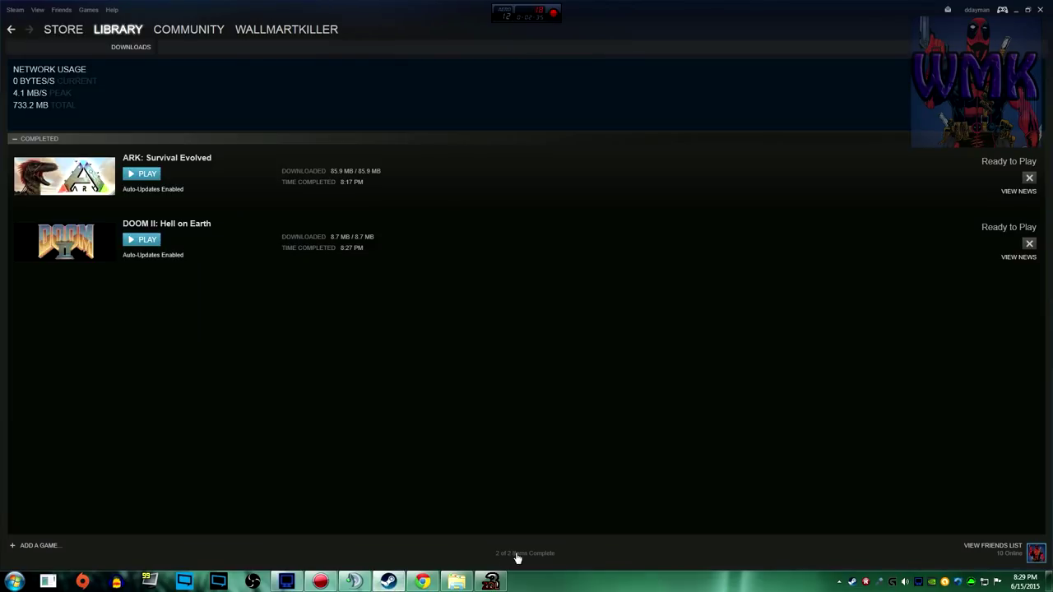
left_click(491, 582)
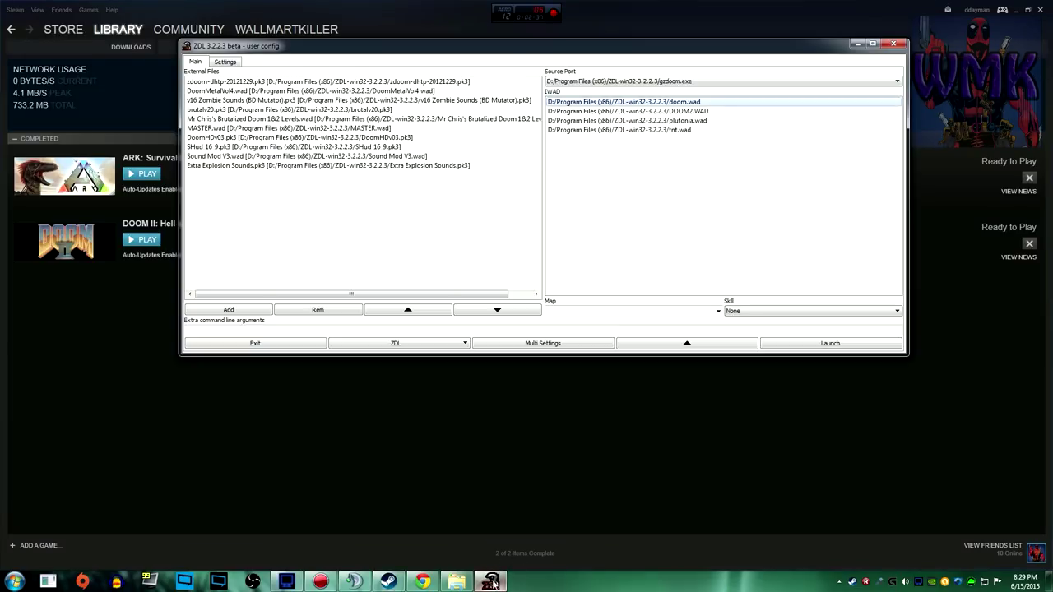
left_click(698, 111)
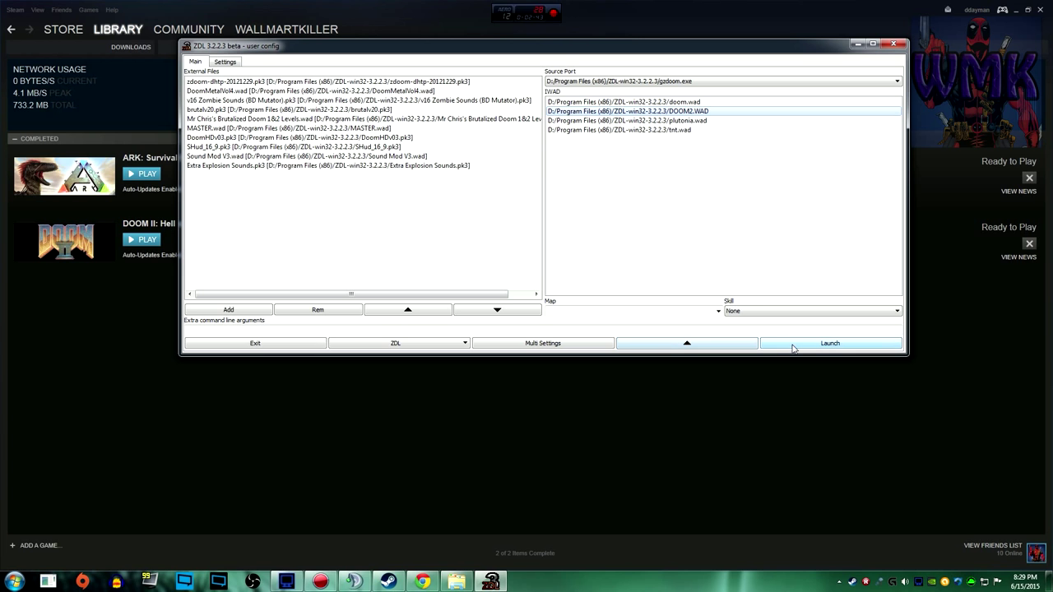
left_click(793, 346)
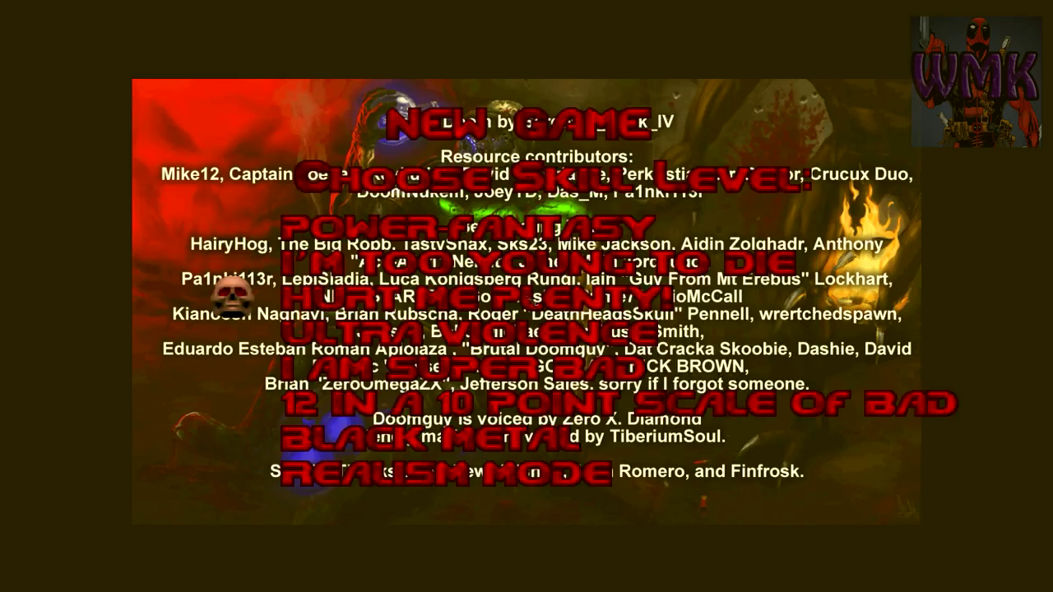
Step: Go through the episode and skill menus to pick I Am Super Bad and begin the first level
key("Escape")
key("Return")
key("Escape")
key("Return")
key("Down")
key("Down")
key("Down")
key("Up")
key("Up")
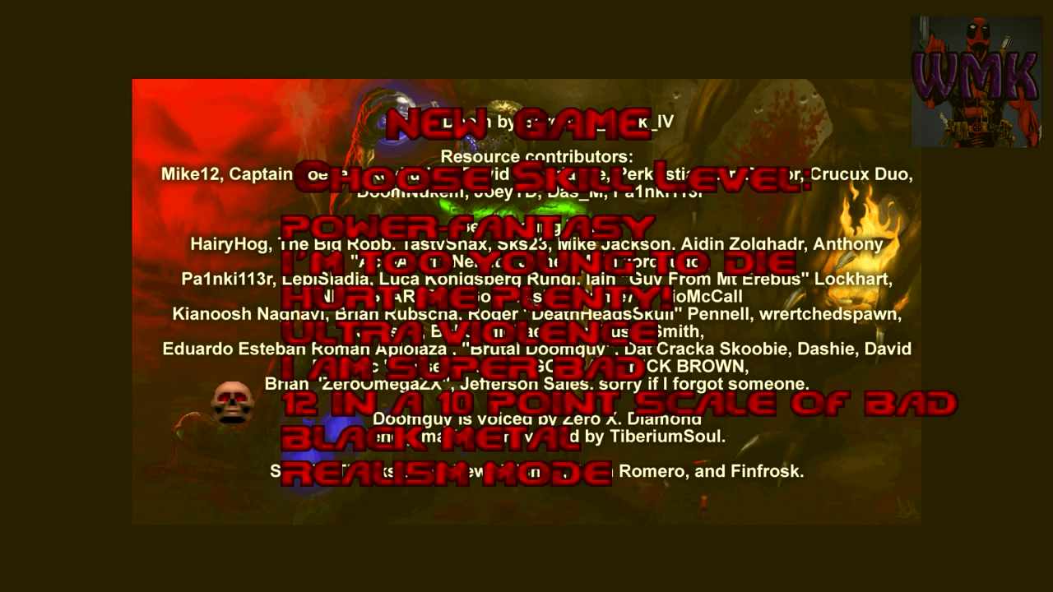
key("Return")
key("Return")
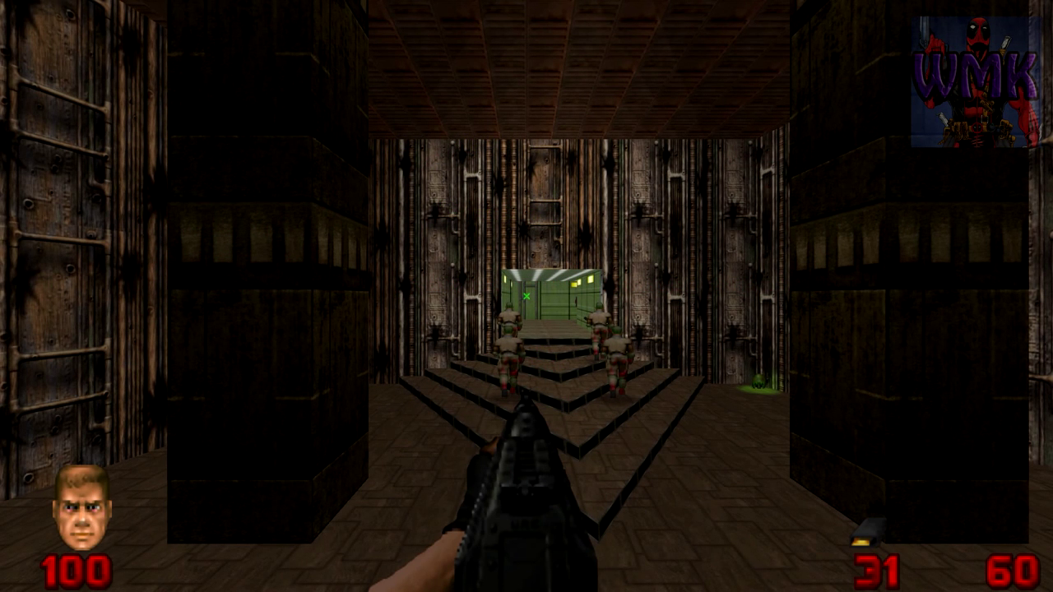
Step: Strafe left toward the pillar while shooting the soldiers on the stairs
key("a")
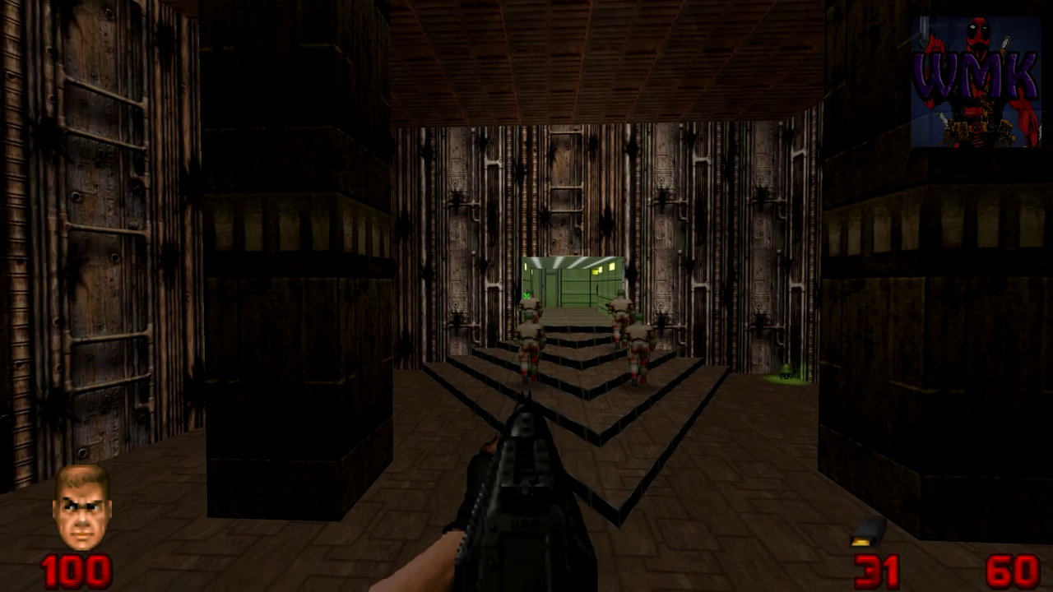
key("ctrl")
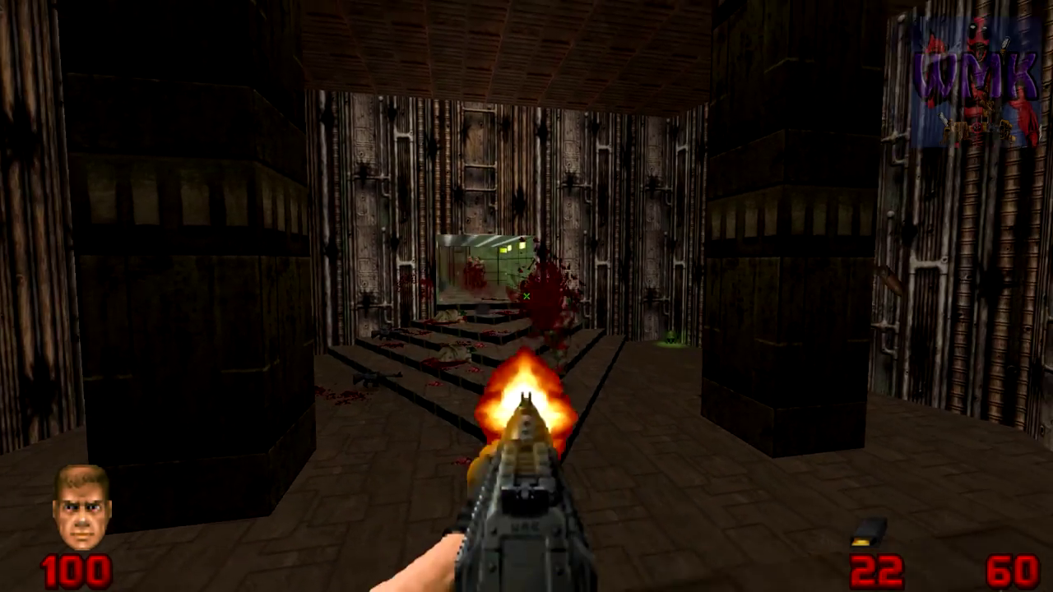
key("ctrl")
key("a")
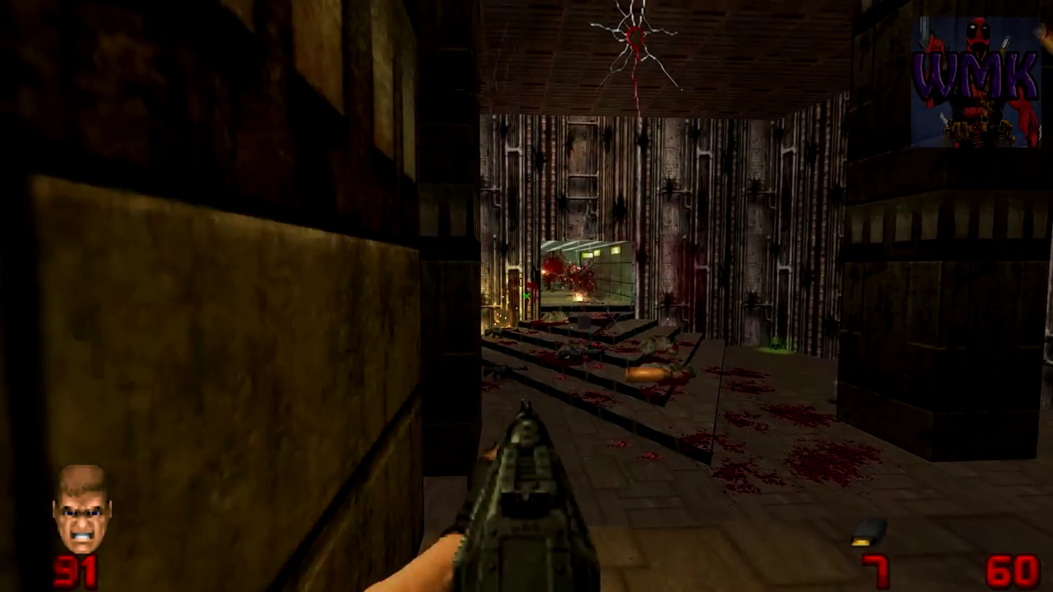
key("ctrl")
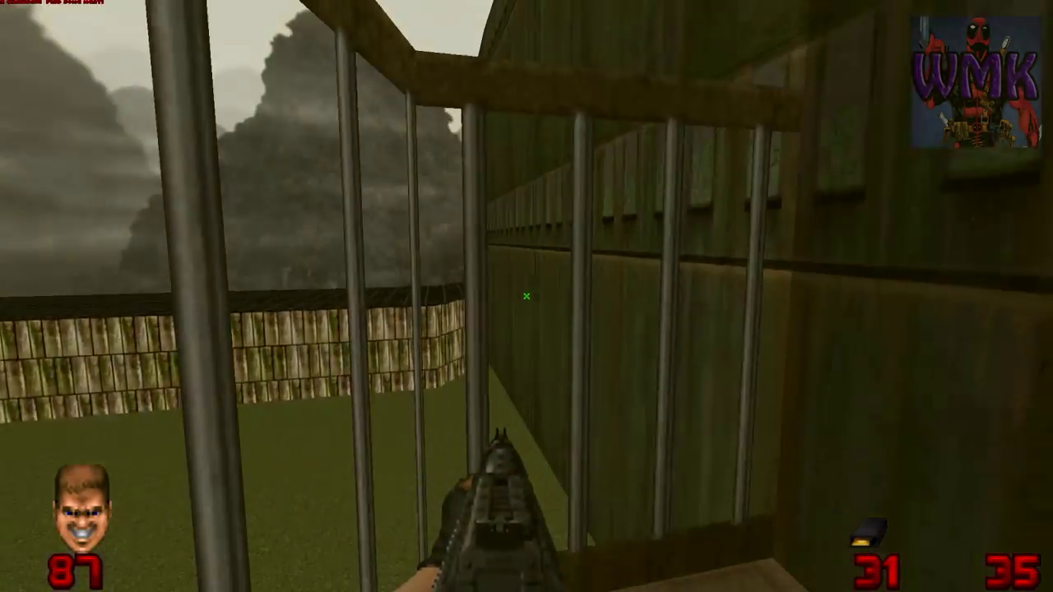